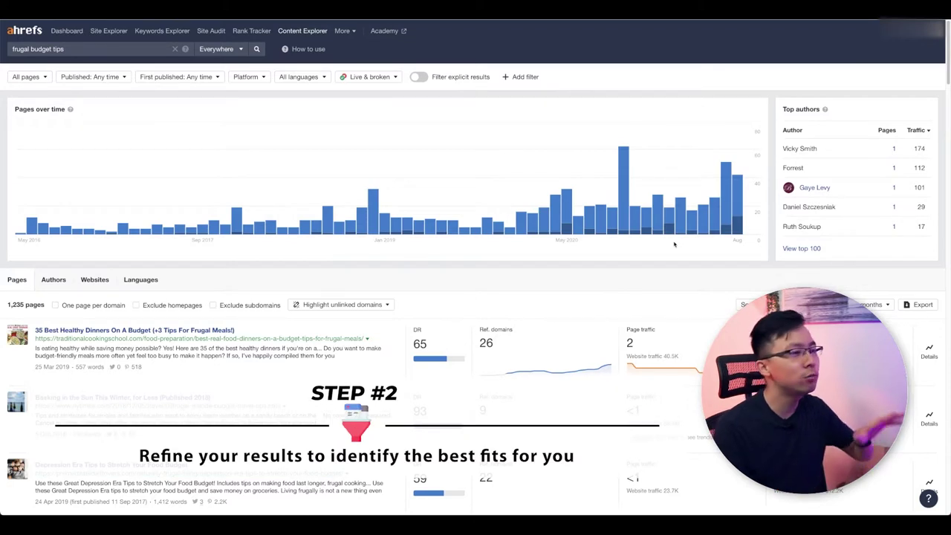
pyautogui.moveTo(679, 230)
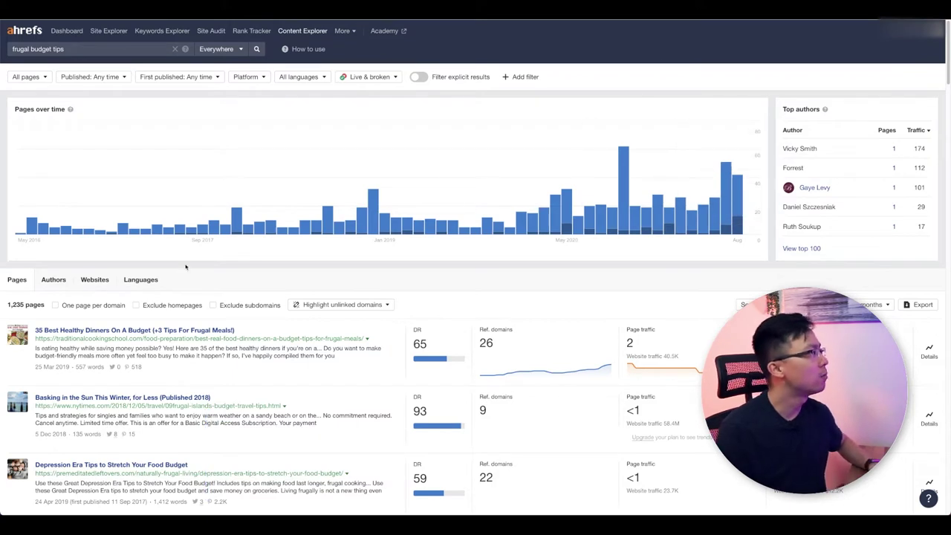
pyautogui.moveTo(208, 185)
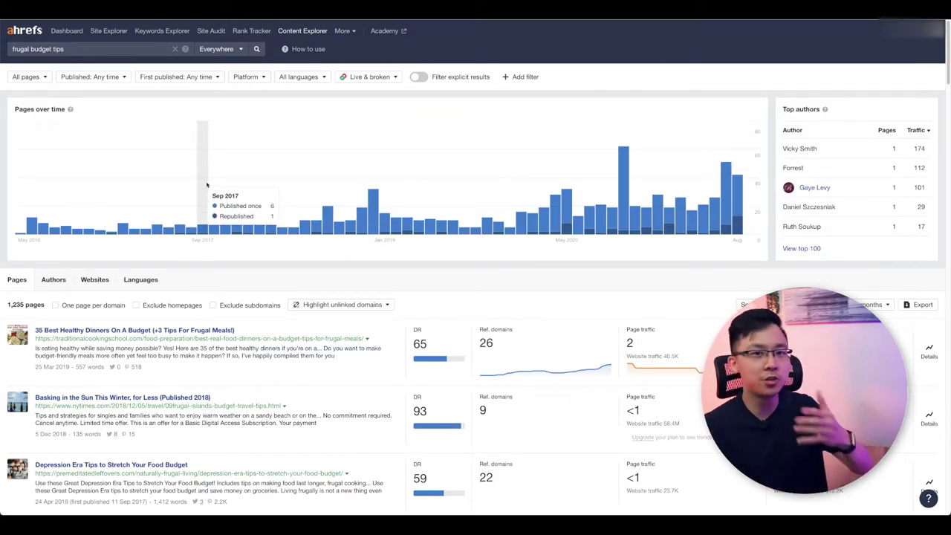
# Step: Set the Published filter to 'Last 12 months', narrowing the results to 350 pages
pyautogui.click(106, 80)
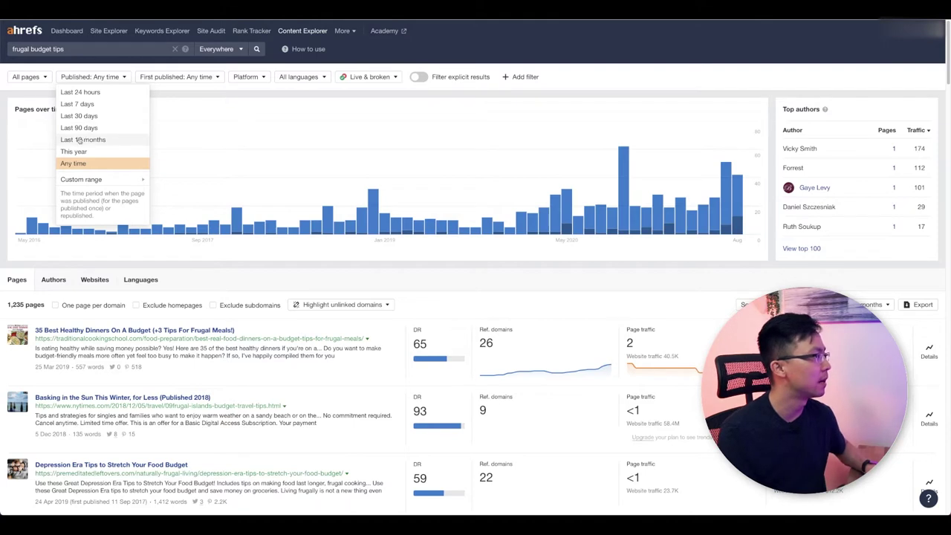
pyautogui.click(82, 140)
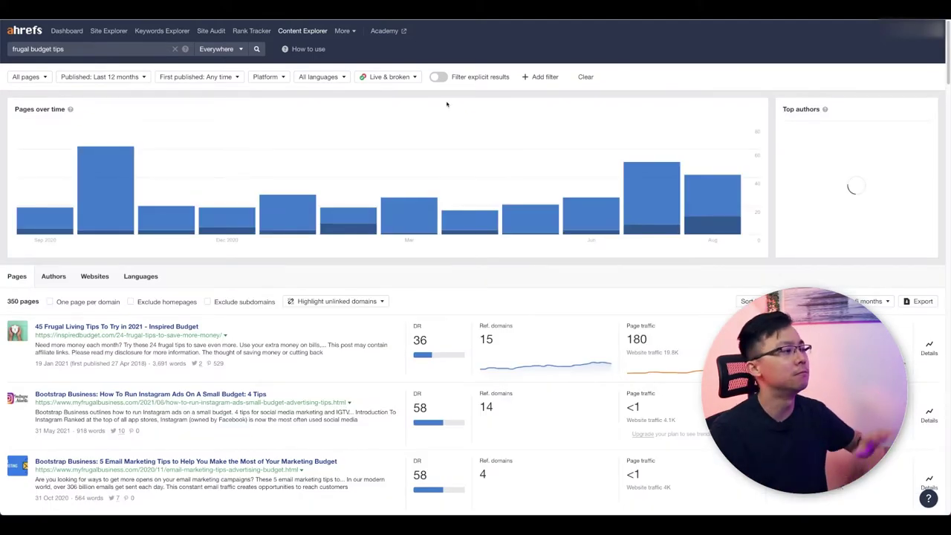
pyautogui.scroll(-1, 435, 225)
pyautogui.scroll(-3, 436, 226)
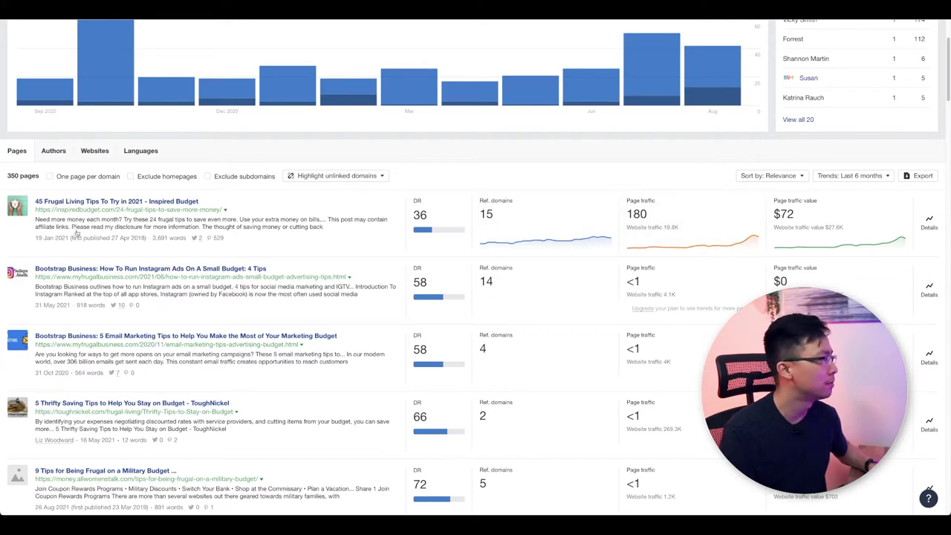
# Step: Browse the filtered results to the '45 Frugal Living Tips To Try in 2021 - Inspired Budget' article
pyautogui.scroll(-3, 161, 104)
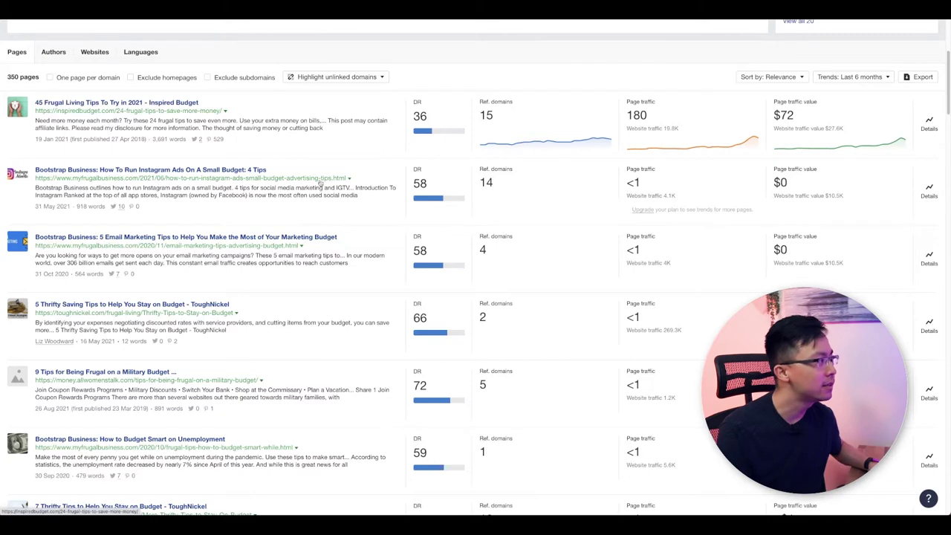
pyautogui.scroll(-2, 211, 230)
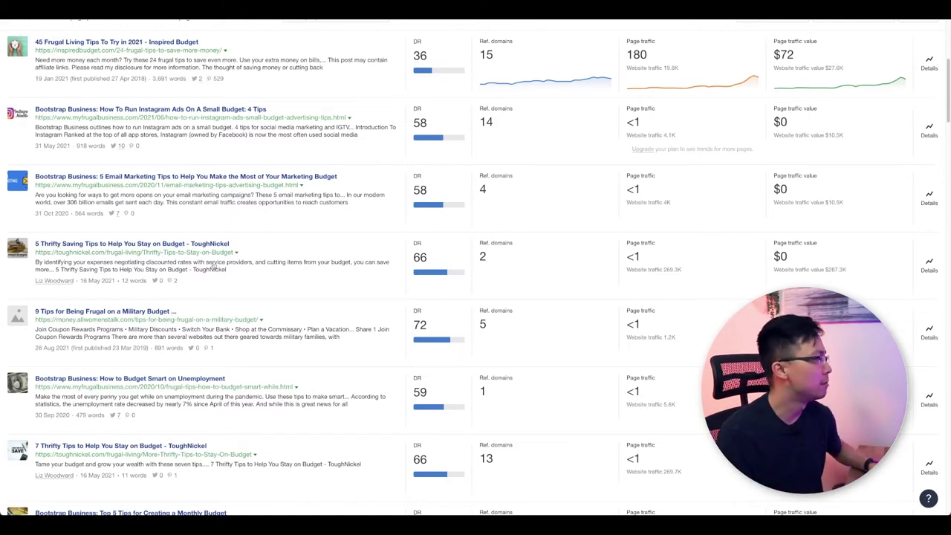
pyautogui.scroll(-1, 152, 256)
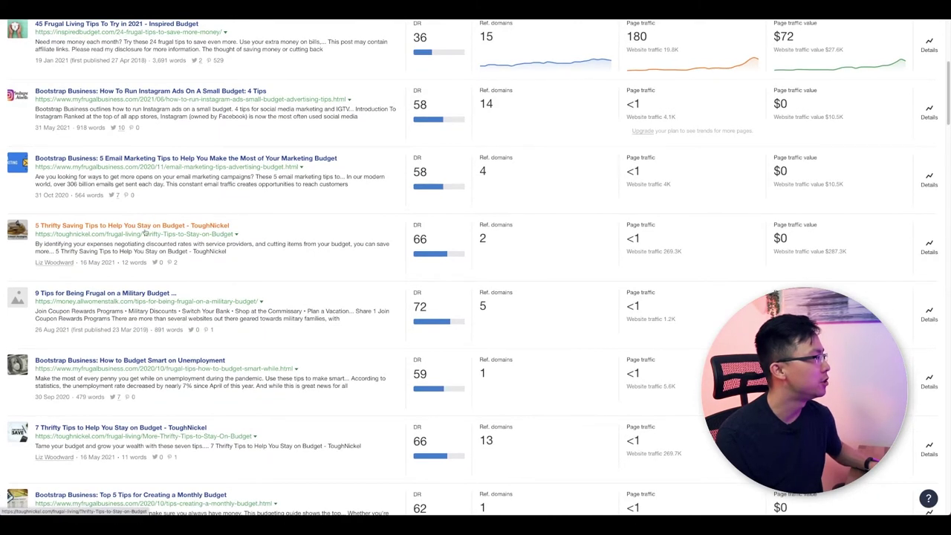
pyautogui.scroll(-1, 145, 234)
pyautogui.scroll(-3, 310, 338)
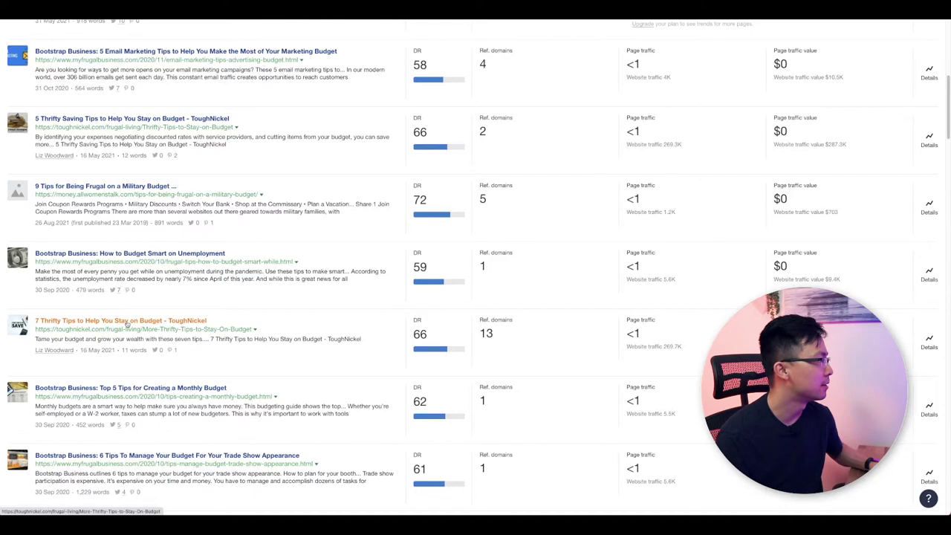
pyautogui.scroll(-3, 139, 328)
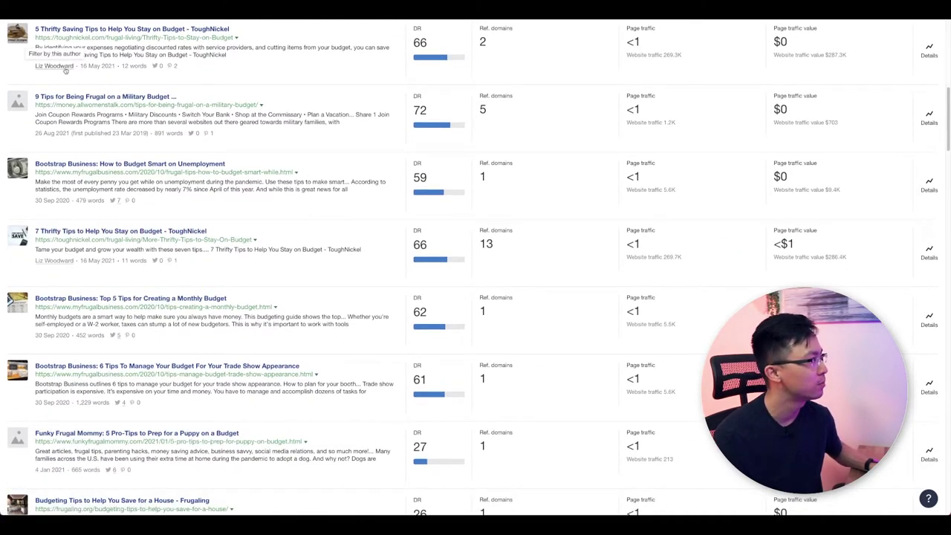
pyautogui.scroll(-3, 238, 202)
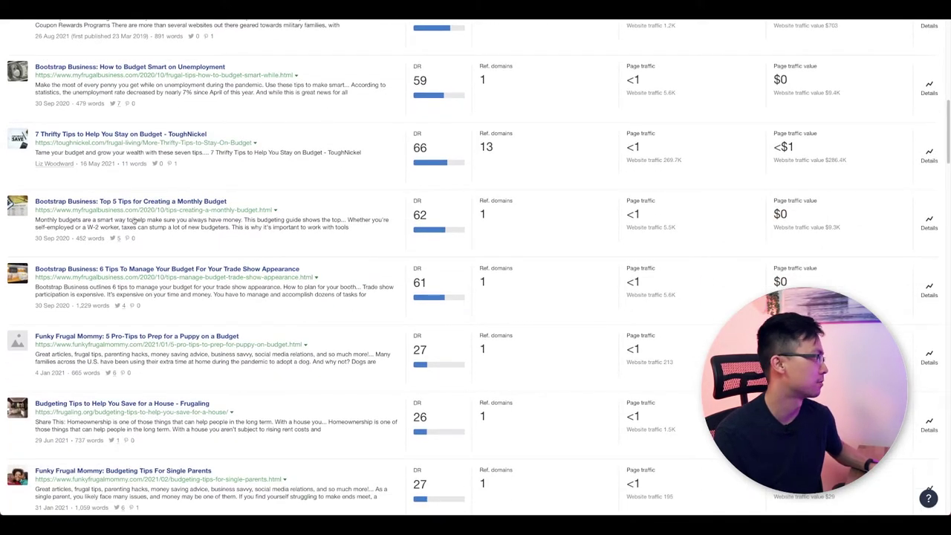
pyautogui.scroll(-4, 137, 221)
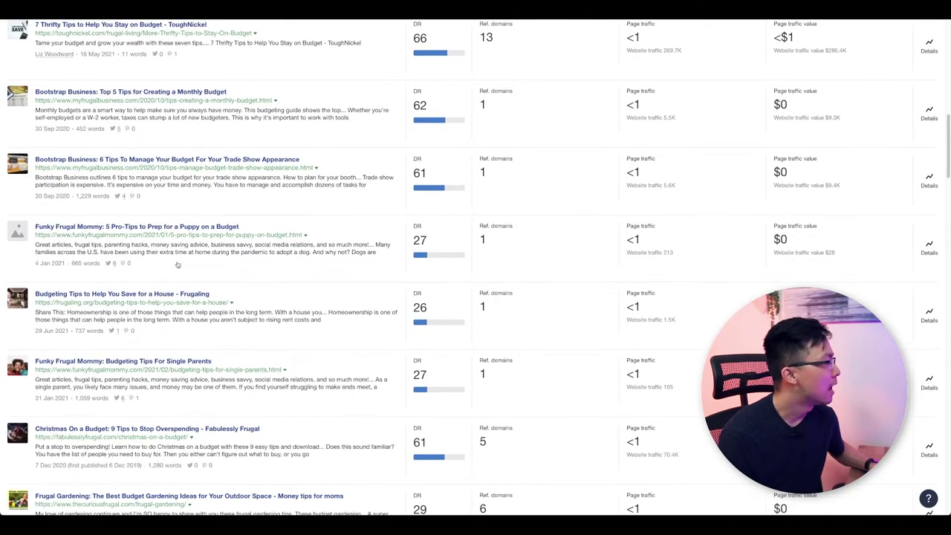
pyautogui.scroll(-5, 178, 260)
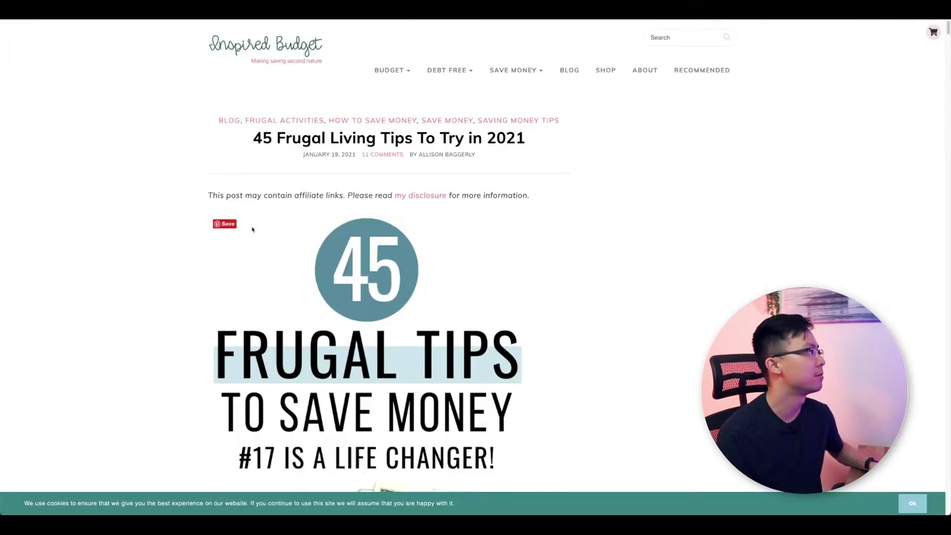
# Step: Read through the Inspired Budget '45 Frugal Living Tips' post down to its reader comments
pyautogui.scroll(-15, 327, 195)
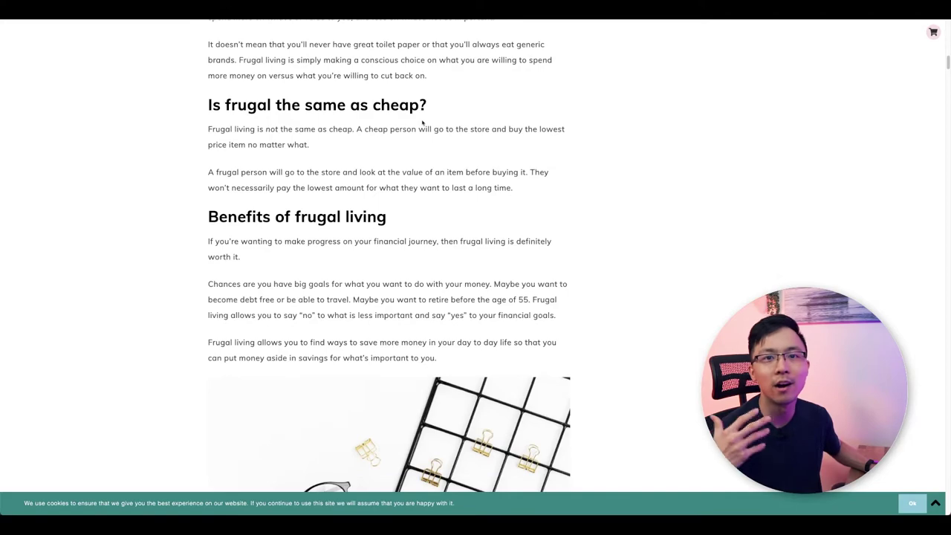
pyautogui.scroll(-8, 408, 126)
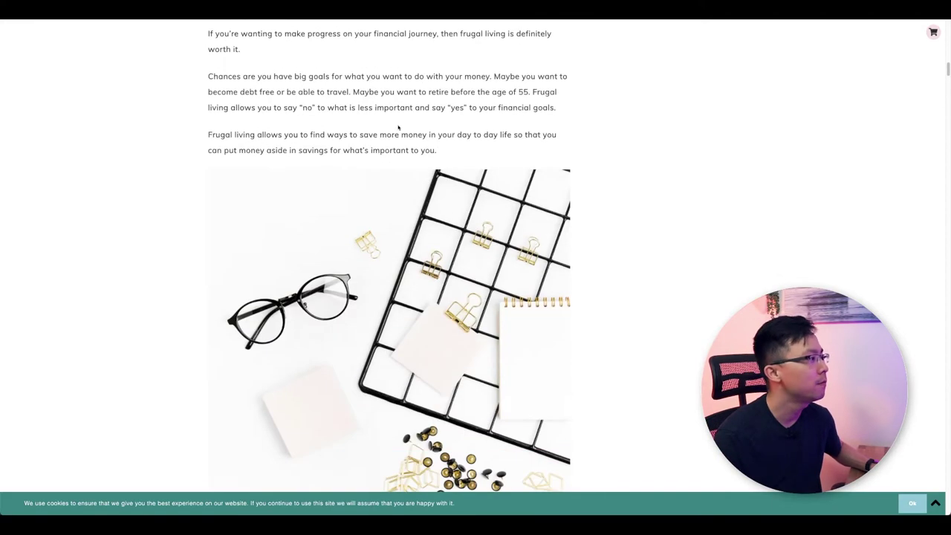
pyautogui.scroll(-20, 309, 146)
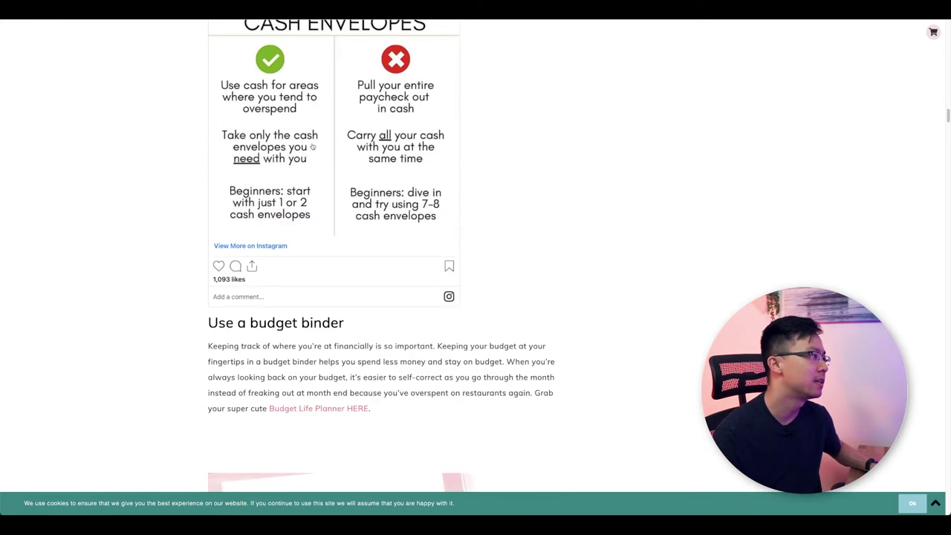
pyautogui.scroll(-5, 312, 146)
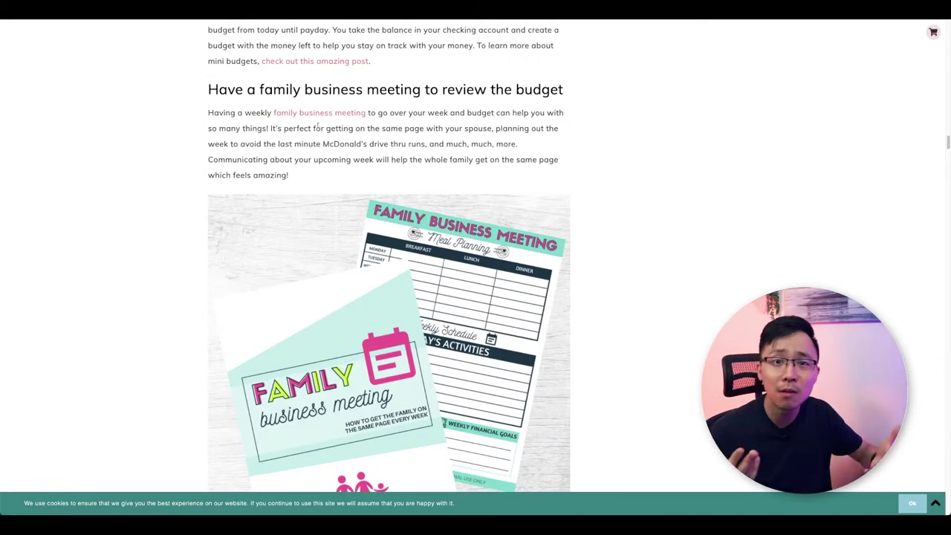
pyautogui.scroll(-13, 316, 128)
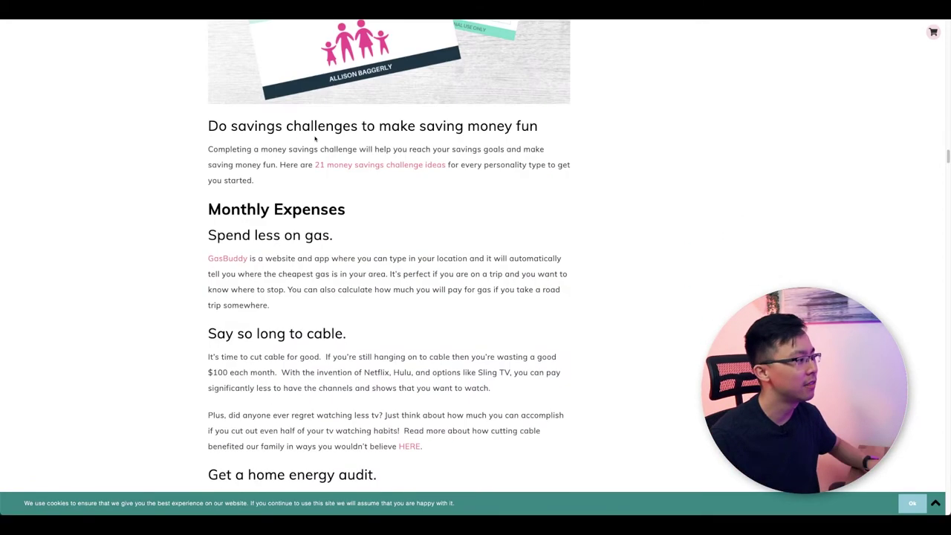
pyautogui.scroll(-2, 315, 138)
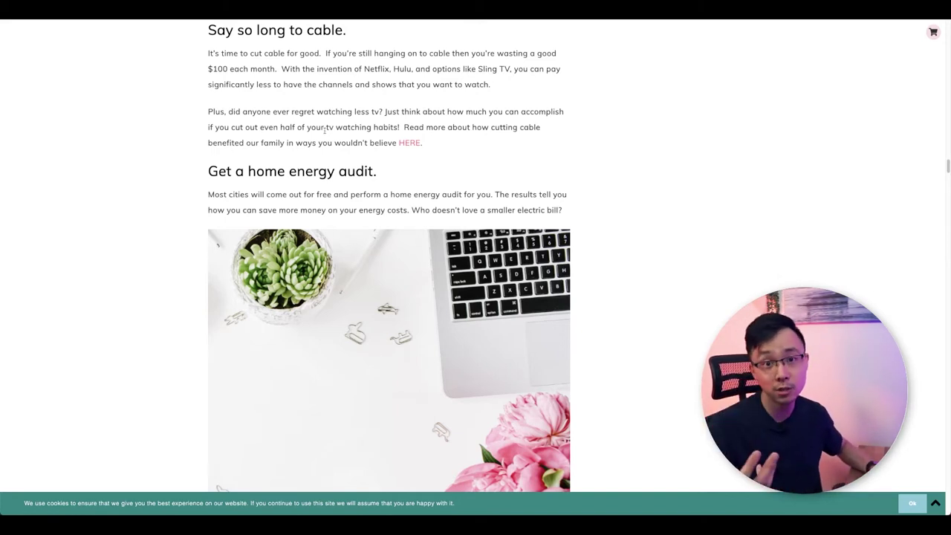
pyautogui.scroll(-15, 336, 116)
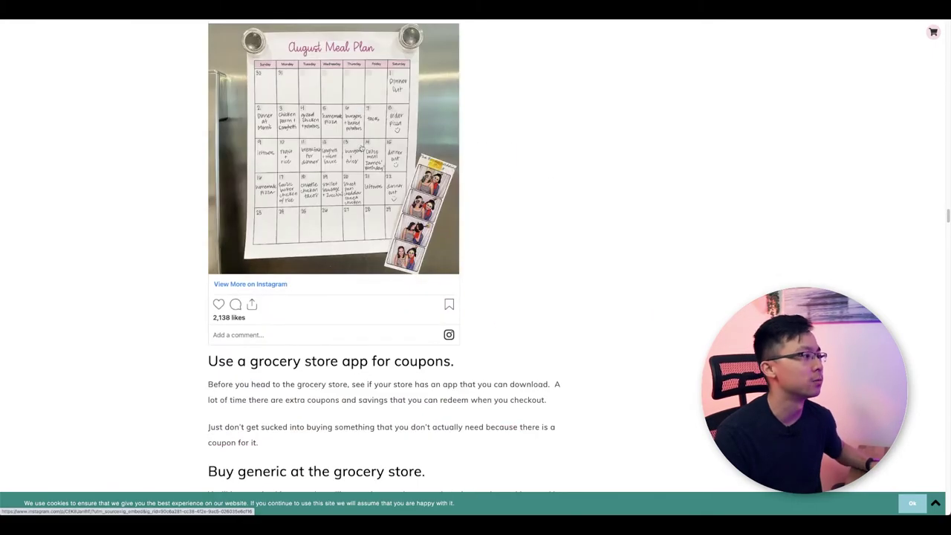
pyautogui.scroll(-20, 335, 155)
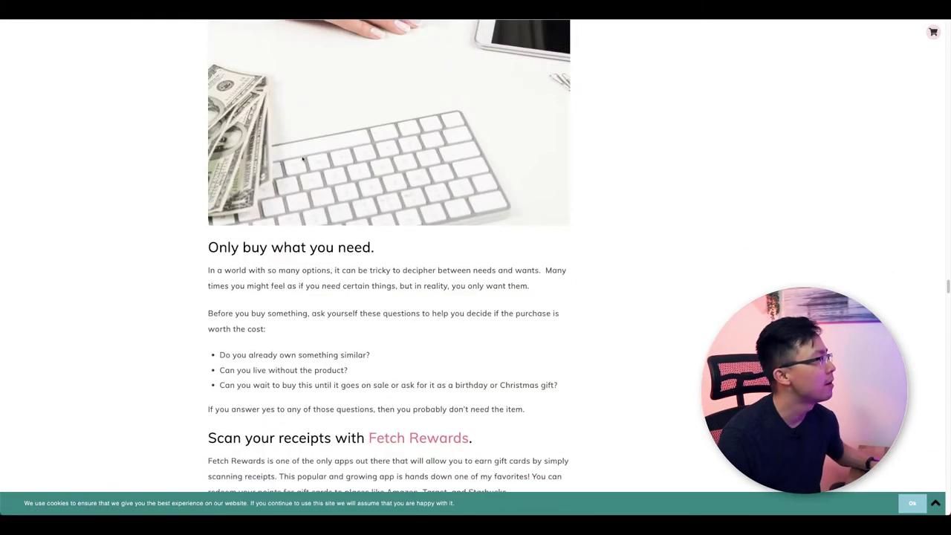
pyautogui.scroll(-20, 303, 158)
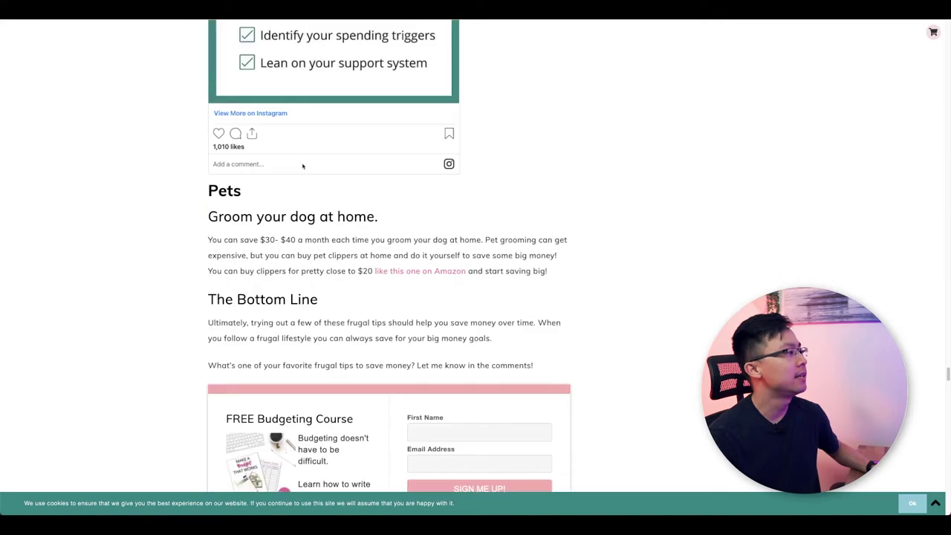
pyautogui.scroll(10, 303, 166)
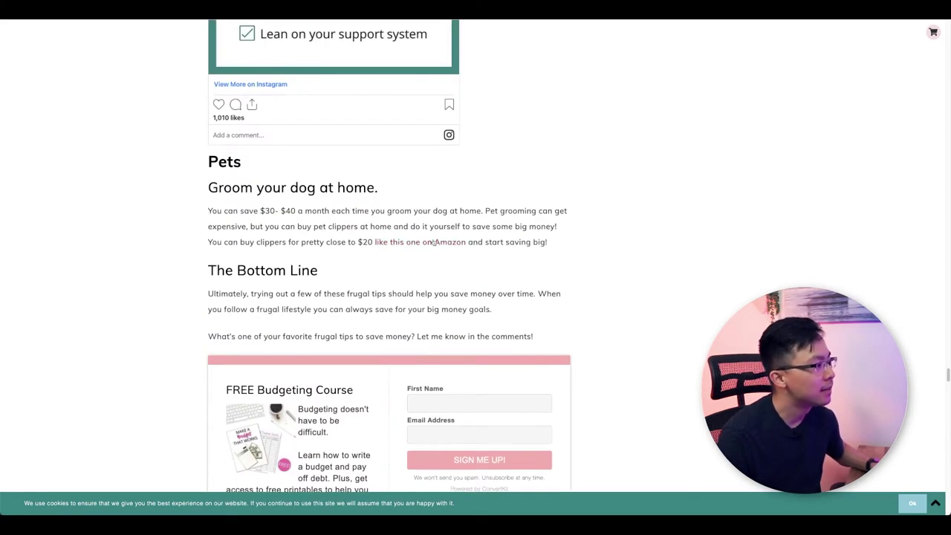
pyautogui.scroll(-15, 408, 244)
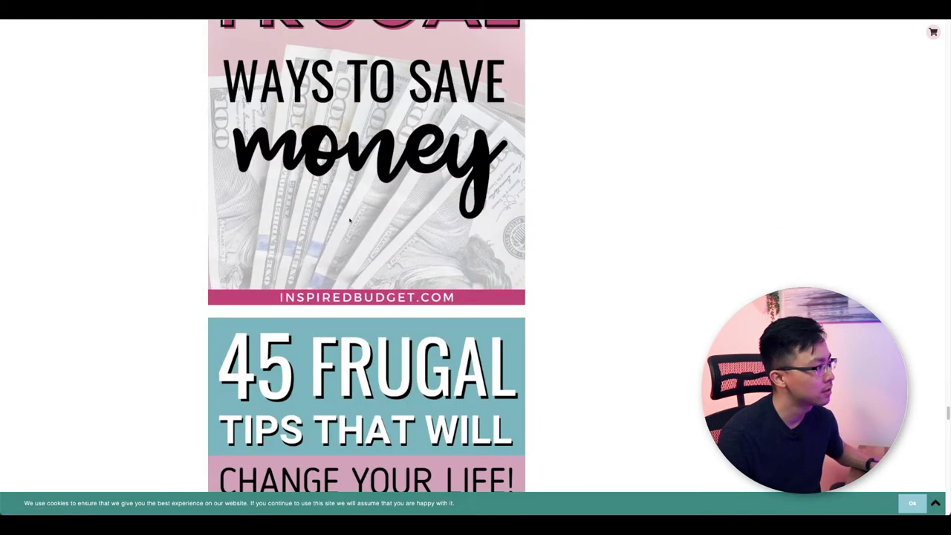
pyautogui.scroll(-15, 350, 220)
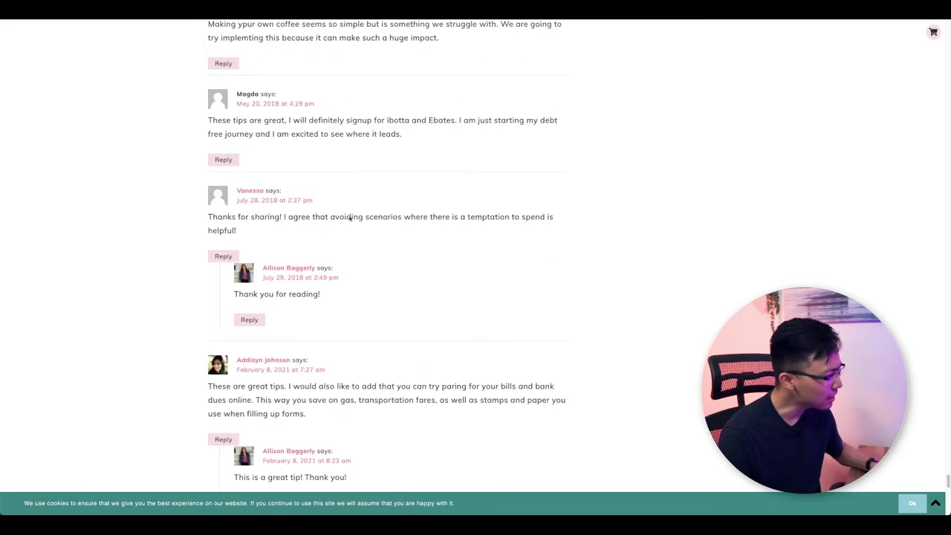
pyautogui.scroll(-4, 343, 199)
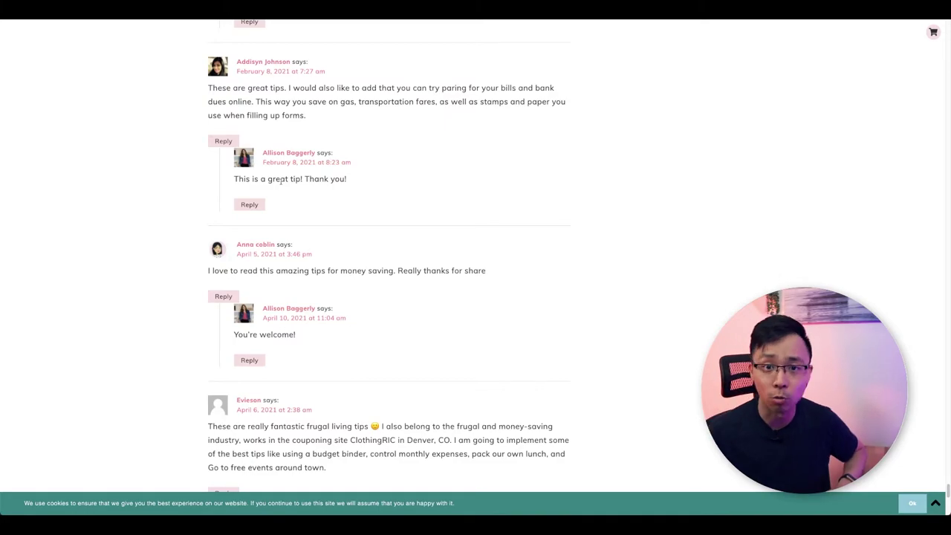
pyautogui.scroll(-3, 391, 225)
pyautogui.scroll(4, 397, 167)
pyautogui.scroll(20, 393, 167)
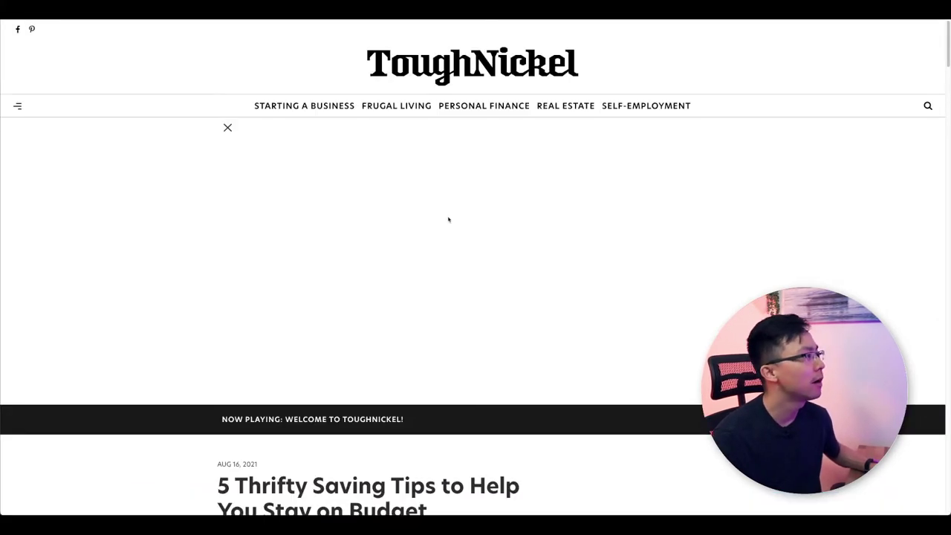
pyautogui.scroll(-8, 408, 221)
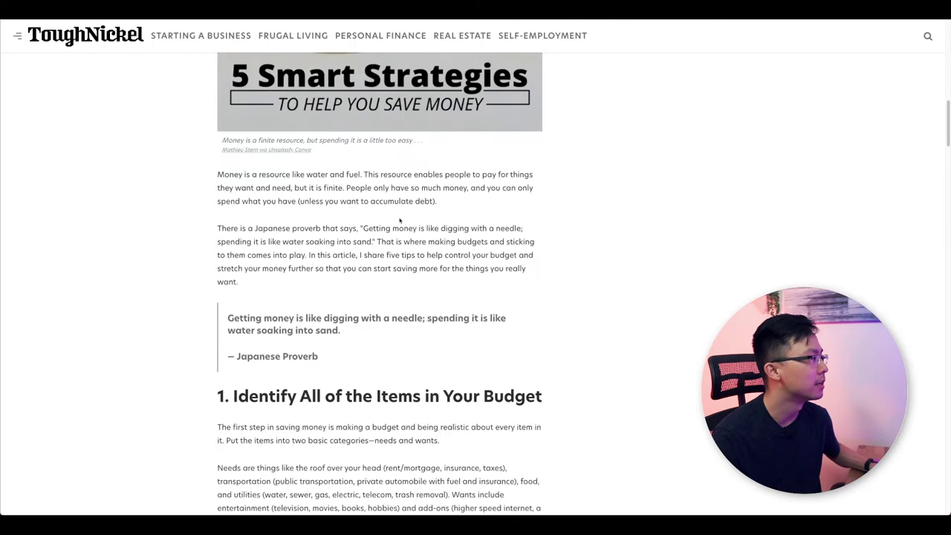
pyautogui.scroll(-5, 399, 221)
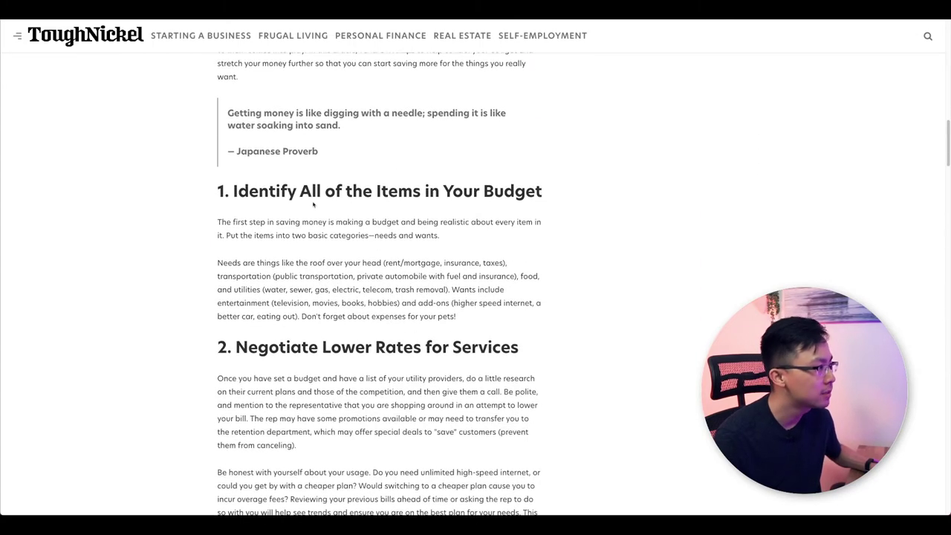
pyautogui.scroll(-12, 425, 271)
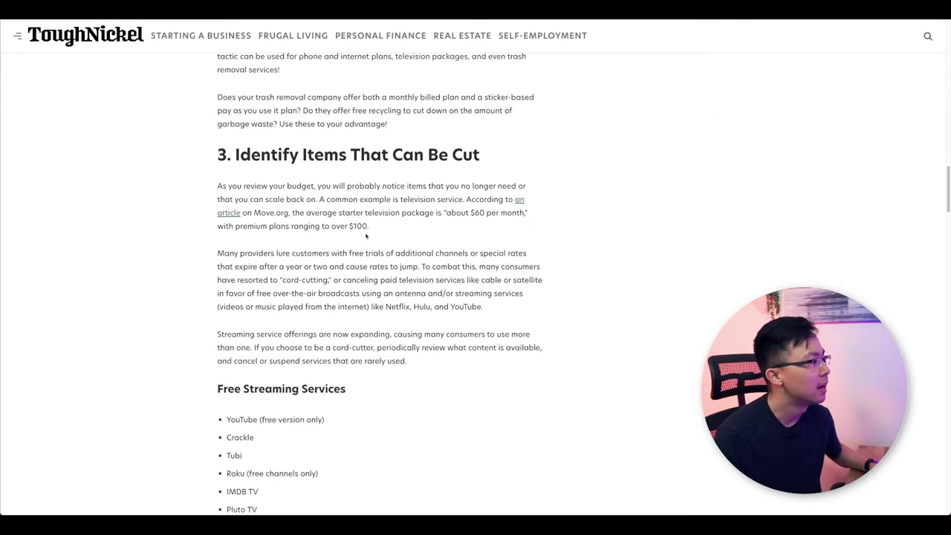
pyautogui.scroll(-15, 365, 236)
pyautogui.scroll(-7, 394, 238)
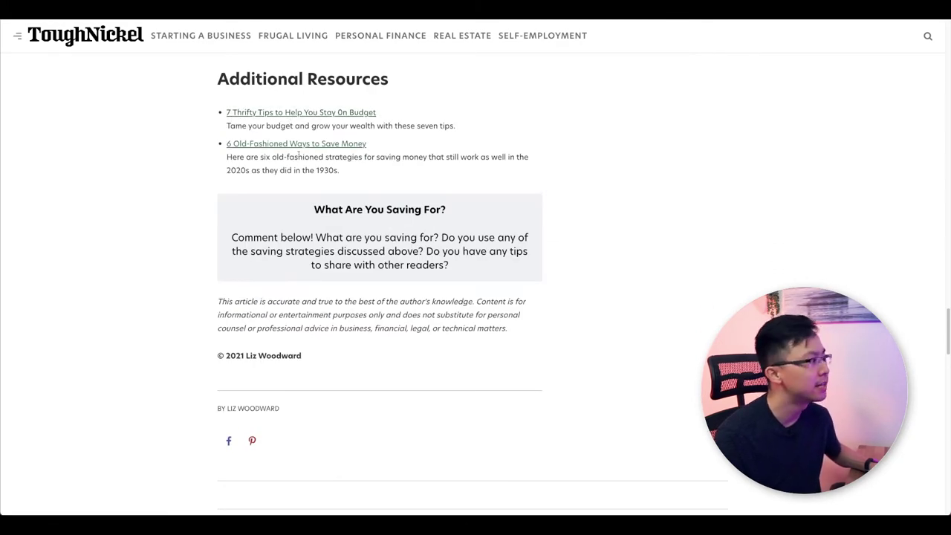
pyautogui.scroll(-3, 271, 198)
pyautogui.moveTo(236, 160); pyautogui.dragTo(329, 171)
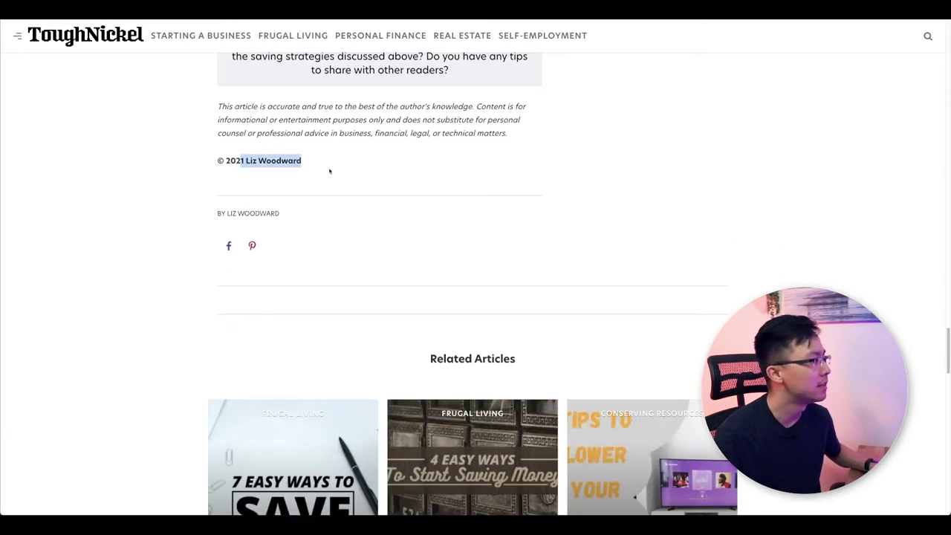
pyautogui.press('Home')
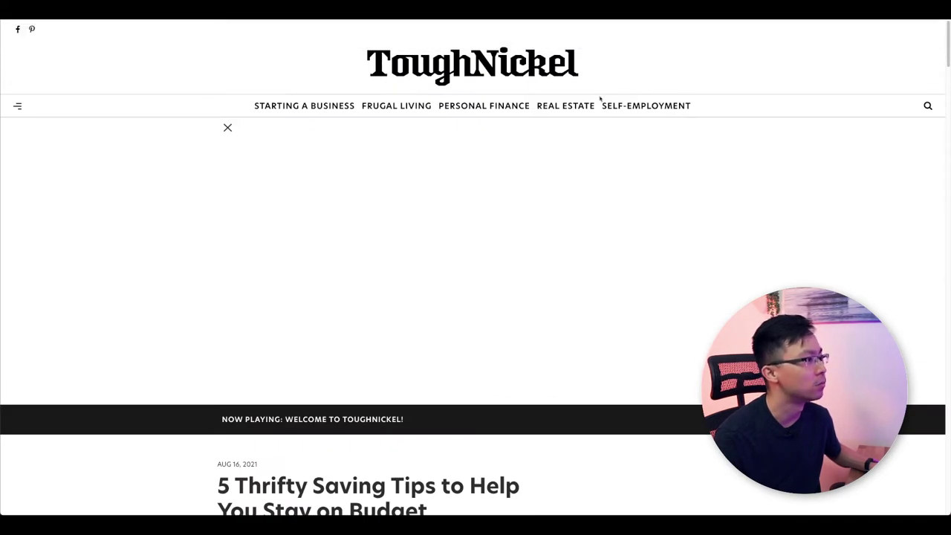
pyautogui.click(13, 107)
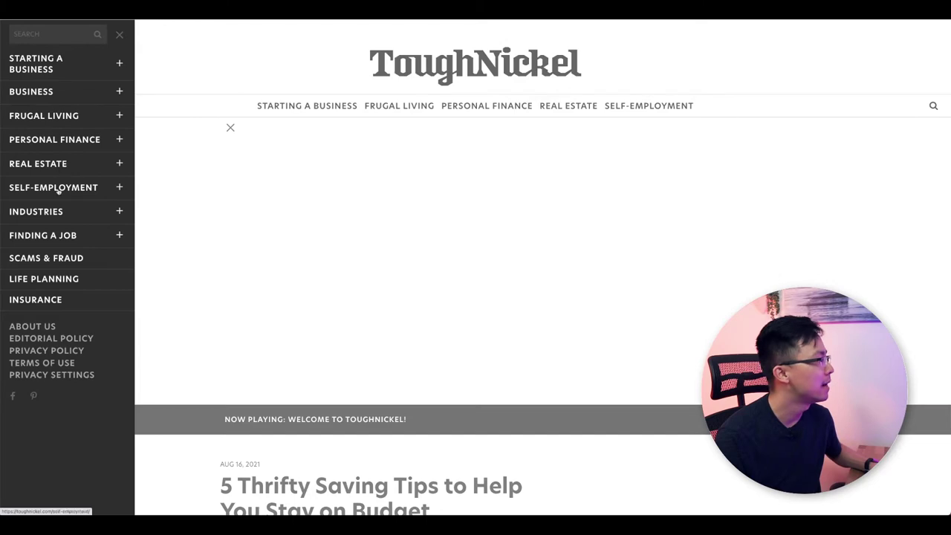
pyautogui.click(47, 329)
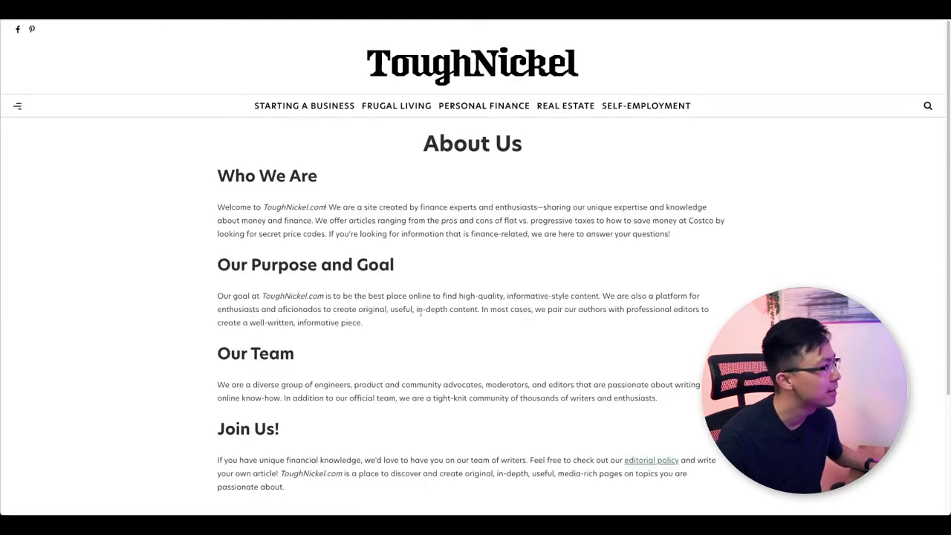
pyautogui.scroll(-2, 263, 254)
pyautogui.scroll(-2, 262, 254)
pyautogui.scroll(3, 307, 268)
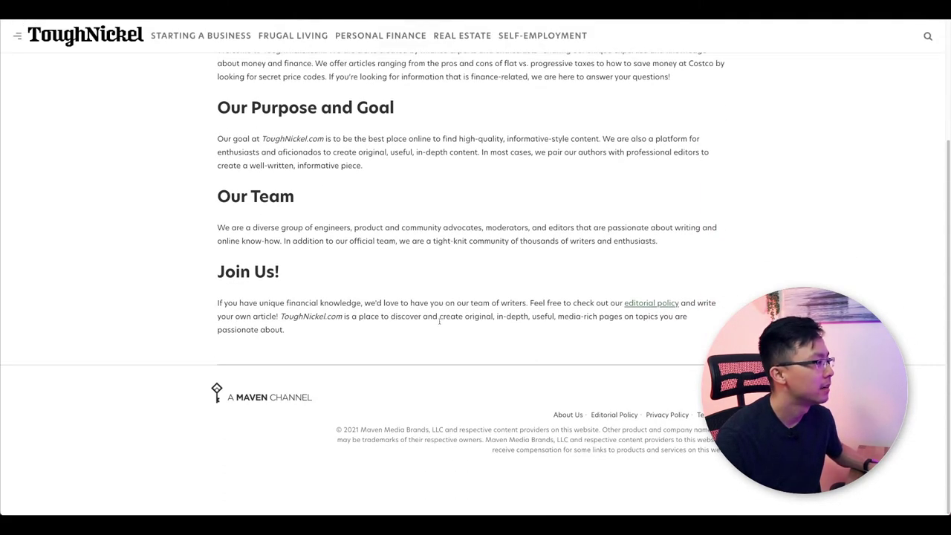
pyautogui.scroll(2, 500, 359)
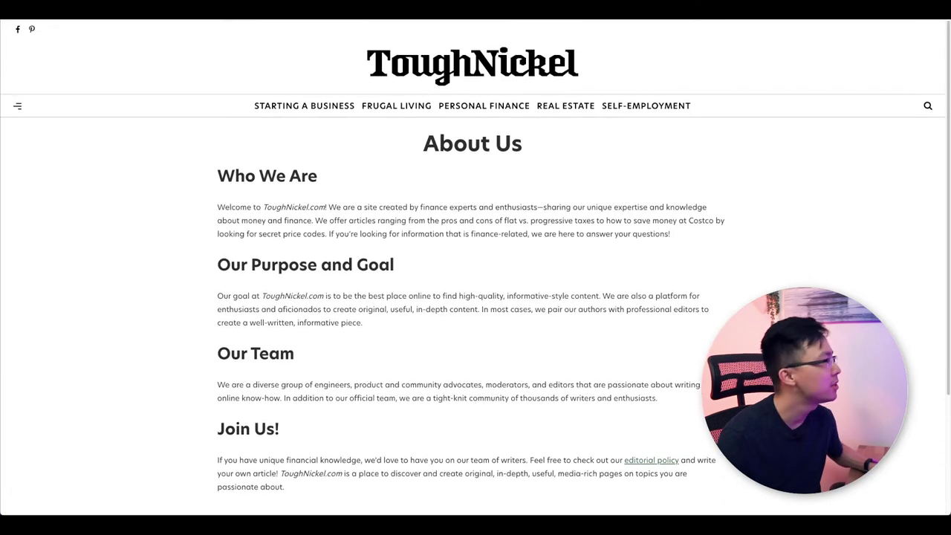
pyautogui.hotkey('alt', 'Left')
pyautogui.scroll(-7, 174, 211)
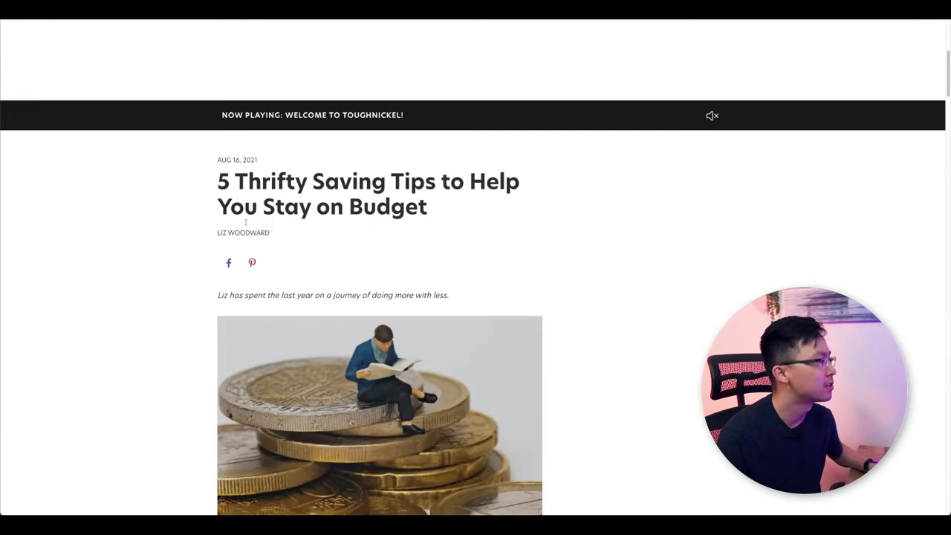
pyautogui.scroll(-4, 366, 210)
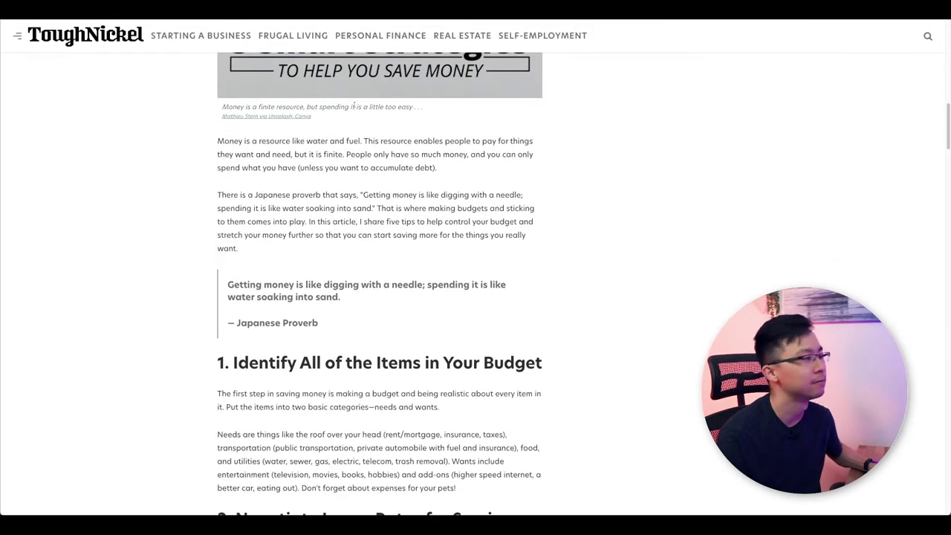